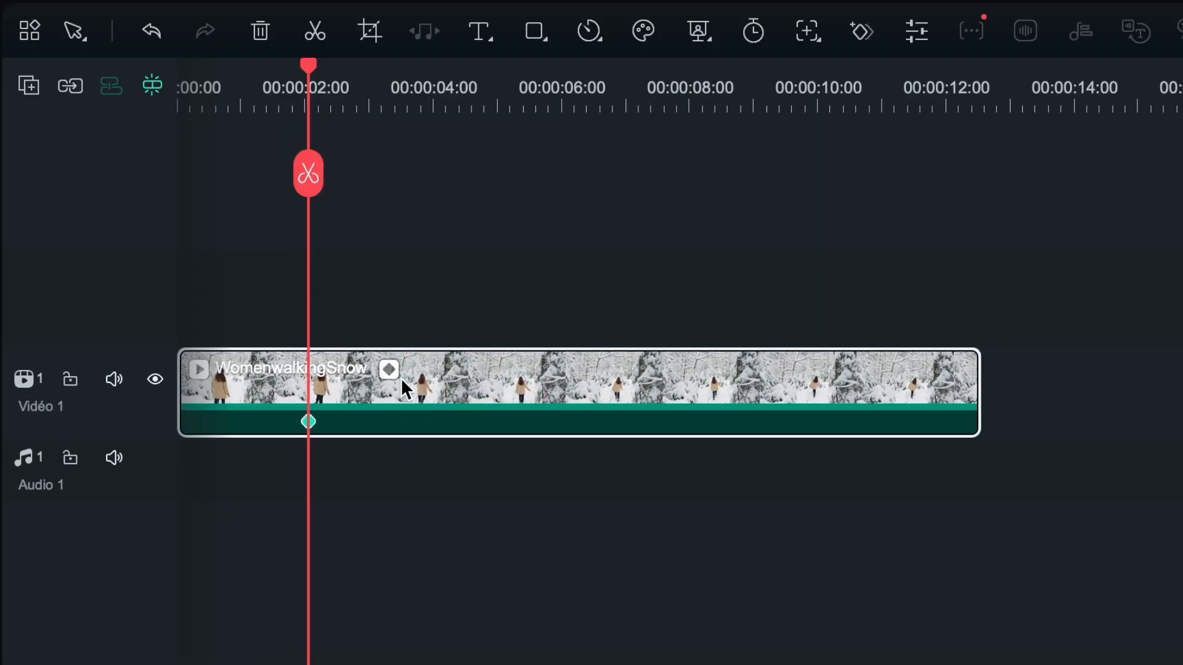
- Expand the WomenwalkingSnow clip's keyframe tracks and add a scale keyframe of 132.26% at about 4.5 seconds
{"action": "left_click", "coordinate": [388, 369]}
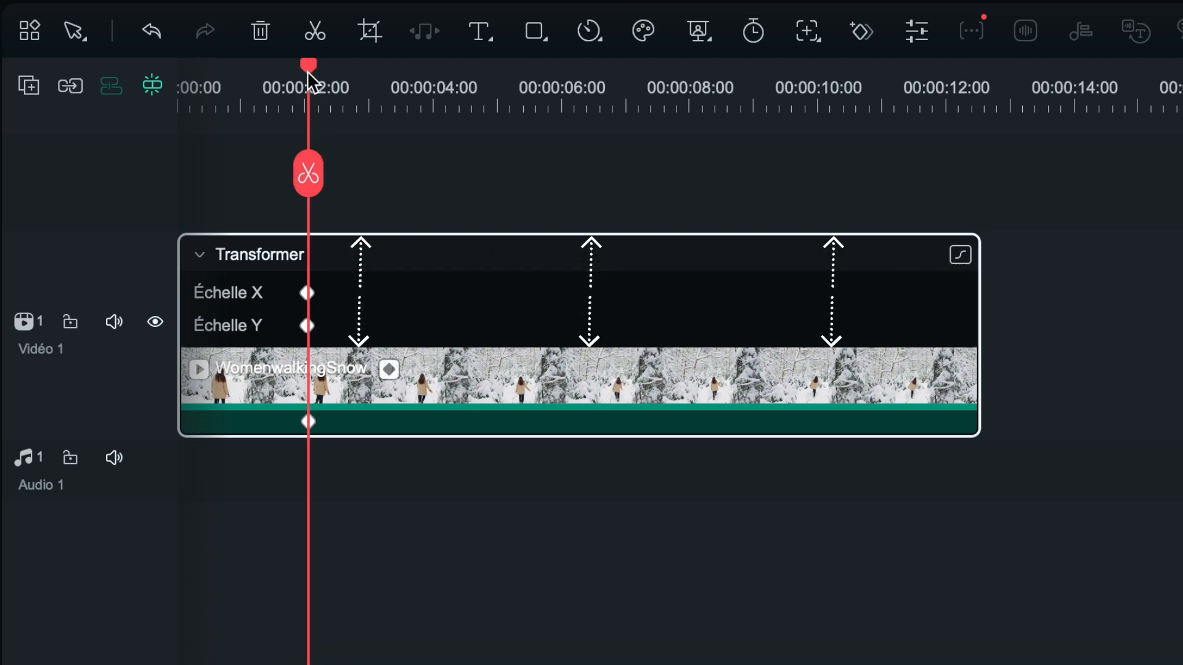
{"action": "left_click_drag", "start_coordinate": [307, 63], "coordinate": [282, 63]}
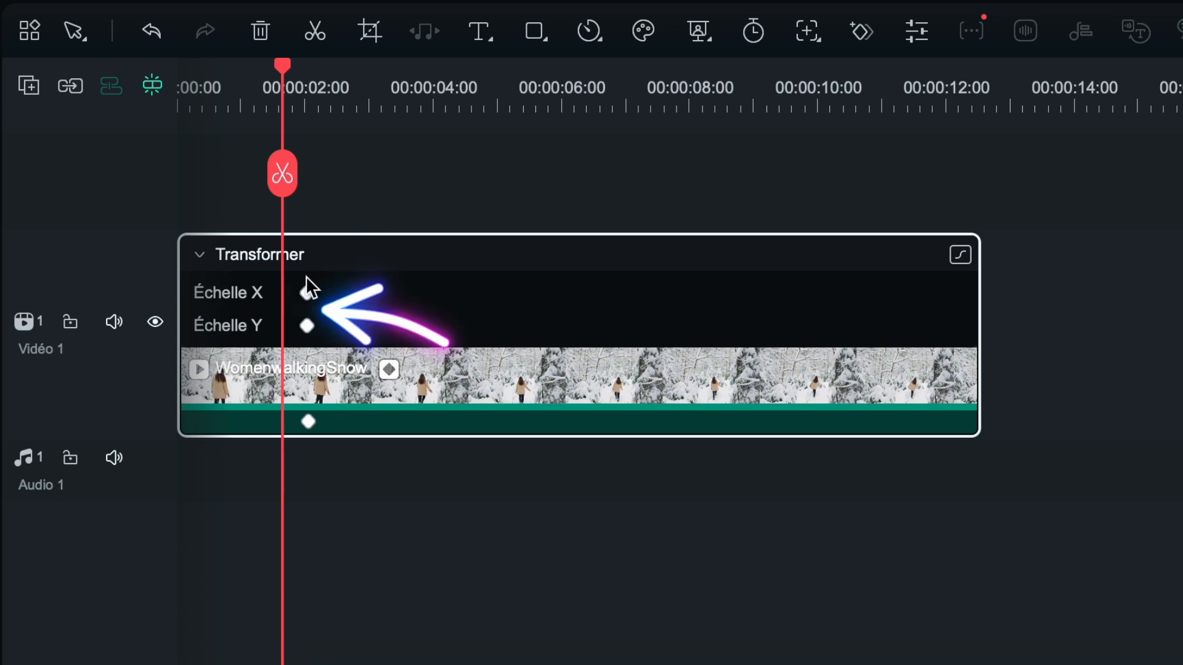
{"action": "left_click_drag", "start_coordinate": [284, 72], "coordinate": [430, 108]}
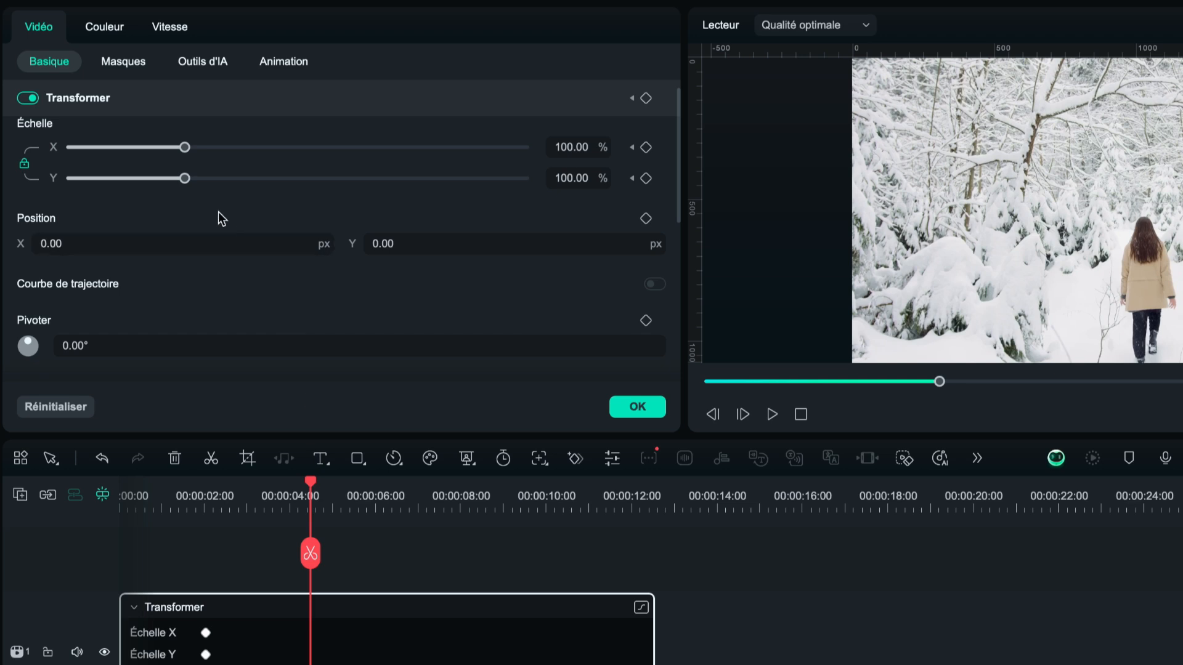
{"action": "left_click_drag", "start_coordinate": [185, 148], "coordinate": [221, 154]}
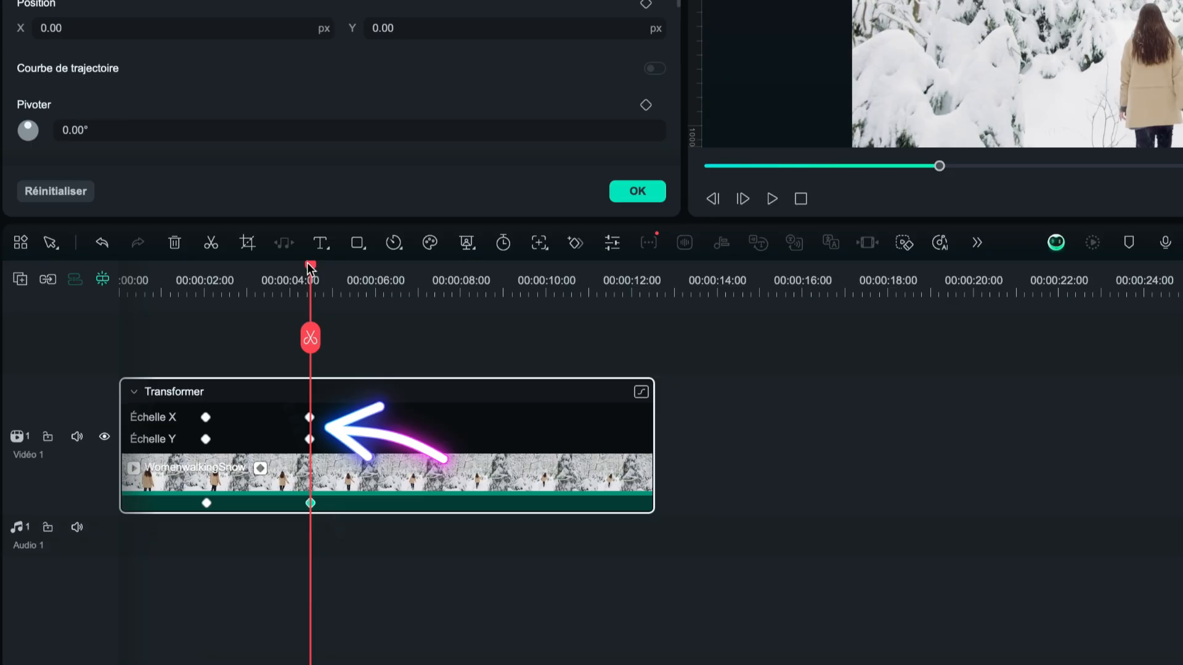
- Add a third scale keyframe at about 7 seconds, reducing the scale back to the first keyframe's level
{"action": "left_click_drag", "start_coordinate": [310, 481], "coordinate": [305, 479]}
{"action": "left_click_drag", "start_coordinate": [306, 270], "coordinate": [424, 295]}
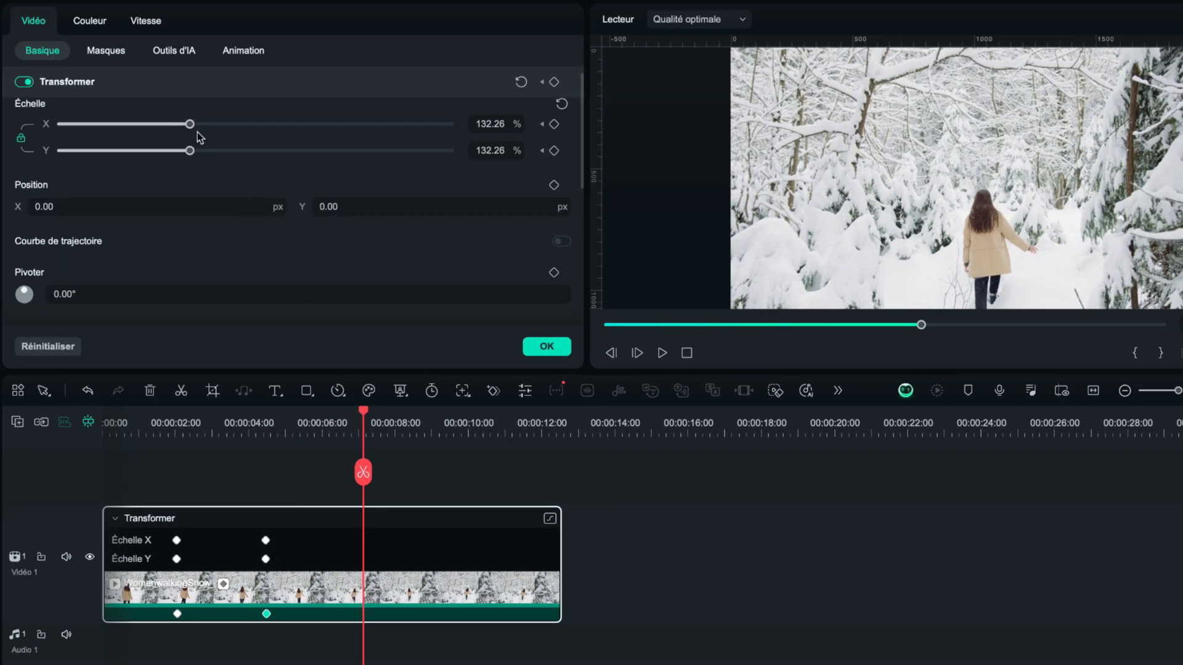
{"action": "left_click_drag", "start_coordinate": [190, 124], "coordinate": [159, 124]}
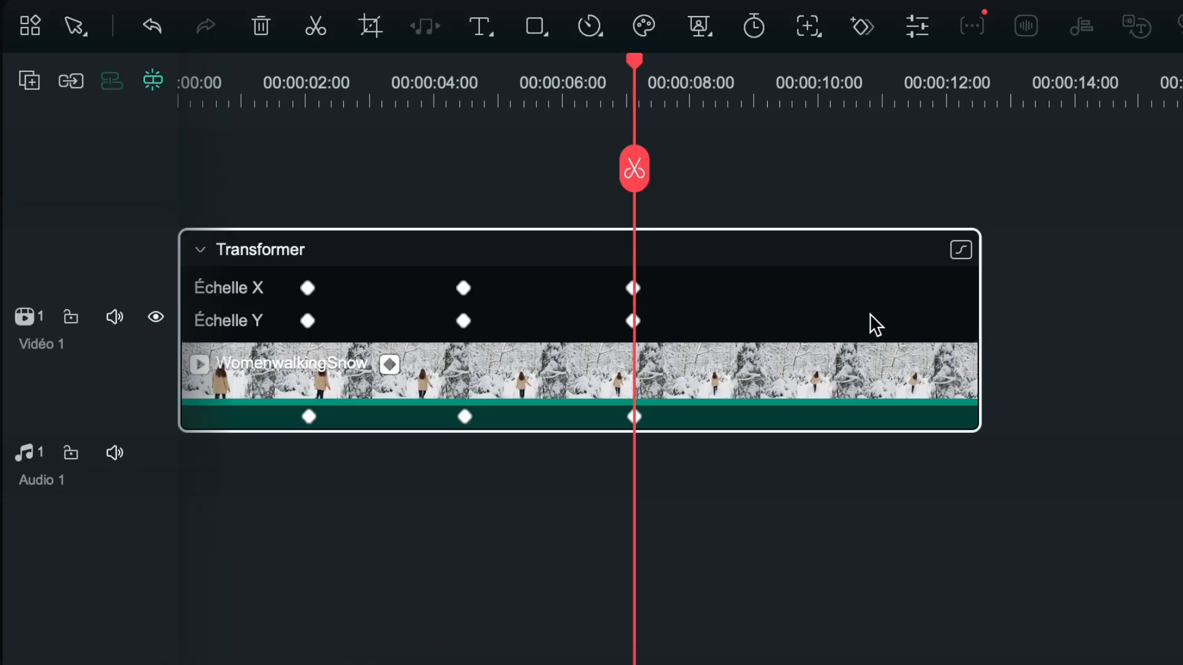
- Apply a smooth curve to the three Échelle Y keyframes in the curve graph and reshape it with the Bézier handles
{"action": "left_click", "coordinate": [962, 251]}
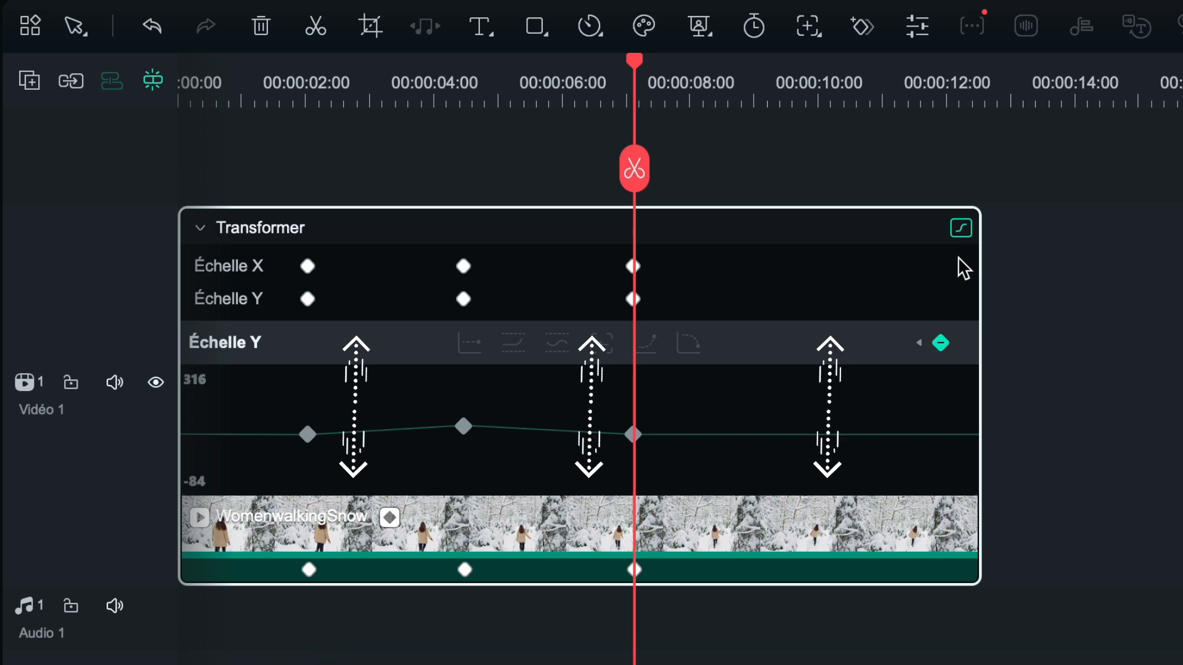
{"action": "left_click_drag", "start_coordinate": [633, 73], "coordinate": [292, 71]}
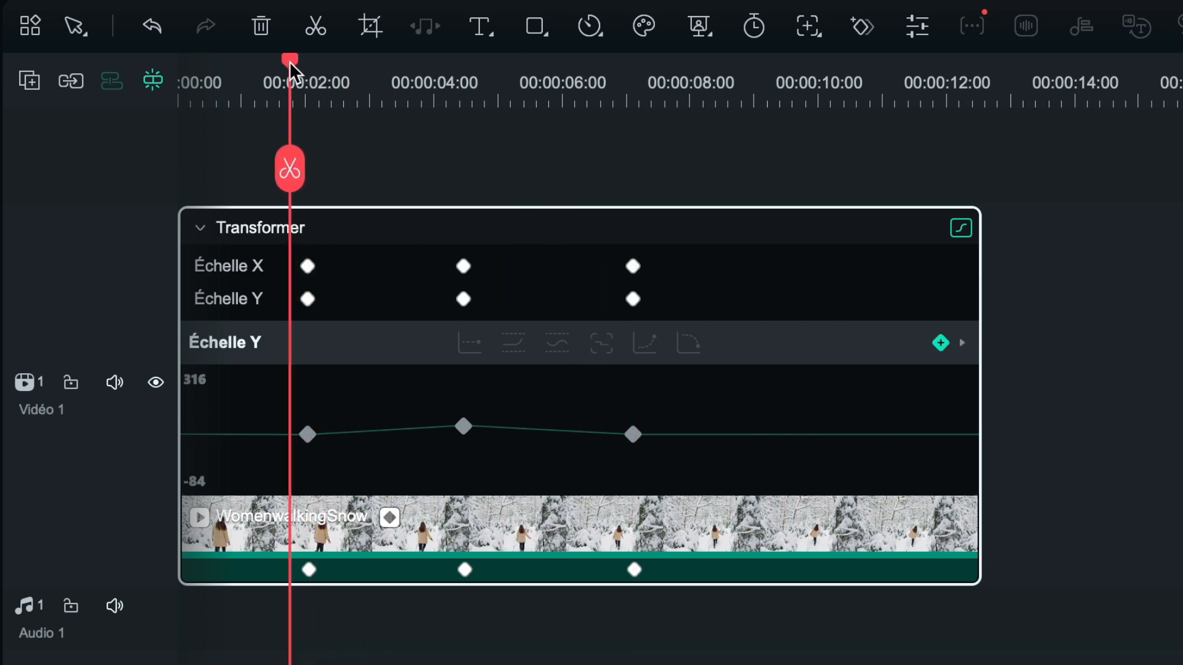
{"action": "left_click_drag", "start_coordinate": [673, 396], "coordinate": [298, 472]}
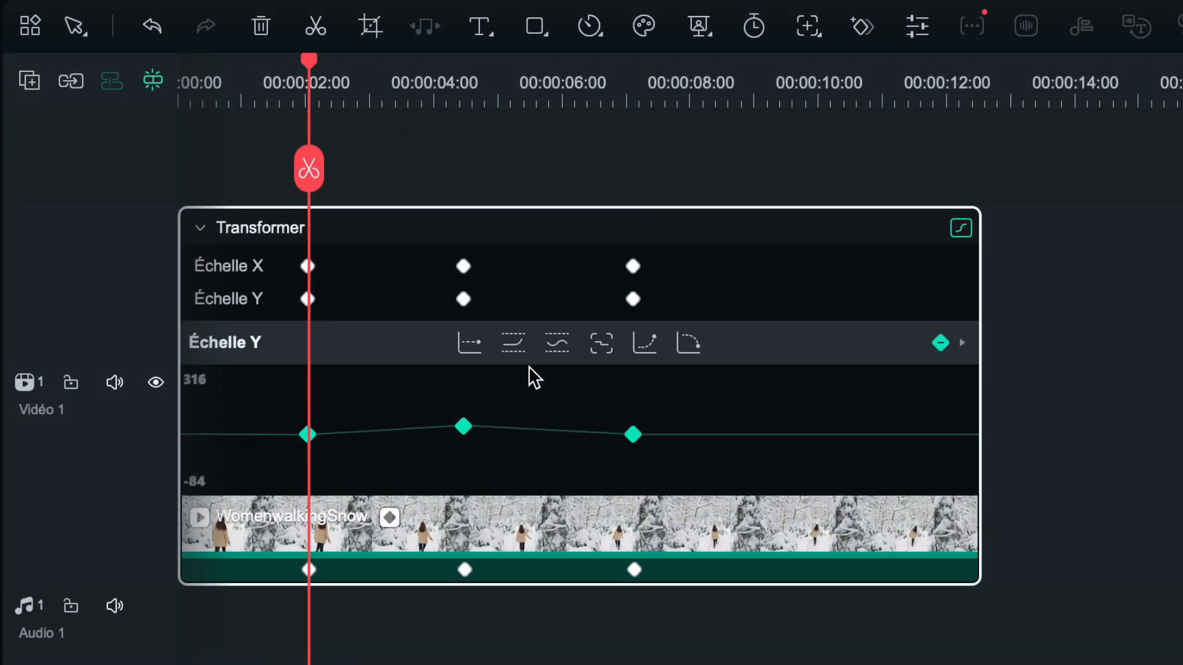
{"action": "left_click", "coordinate": [514, 343]}
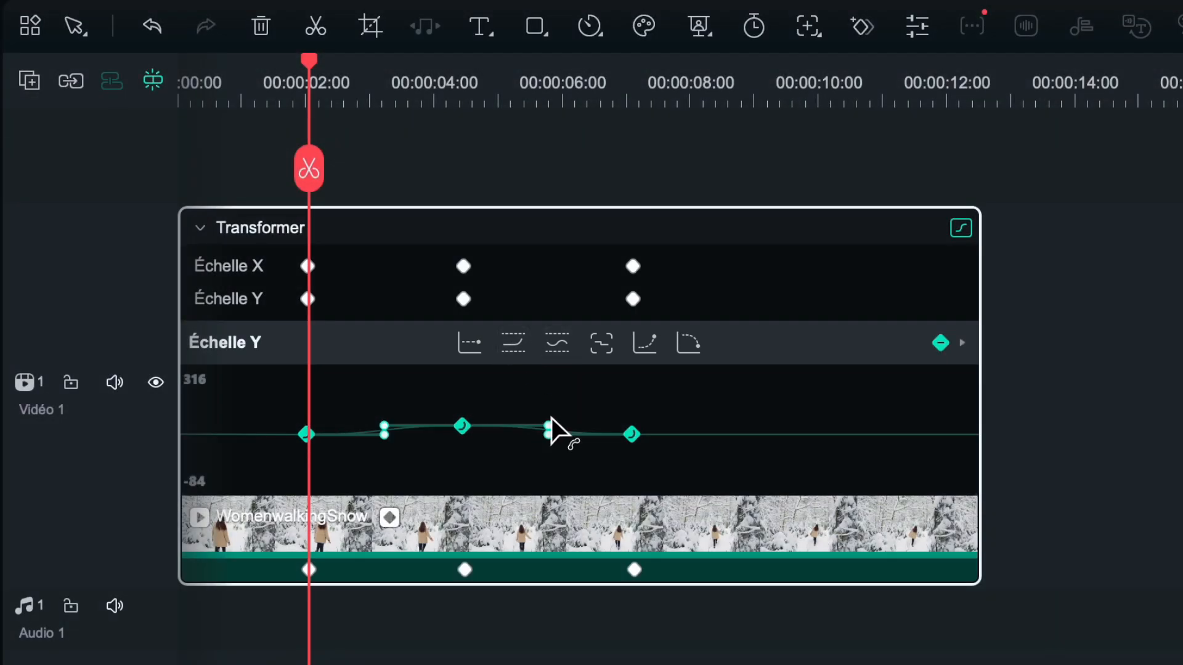
{"action": "left_click_drag", "start_coordinate": [549, 423], "coordinate": [525, 449]}
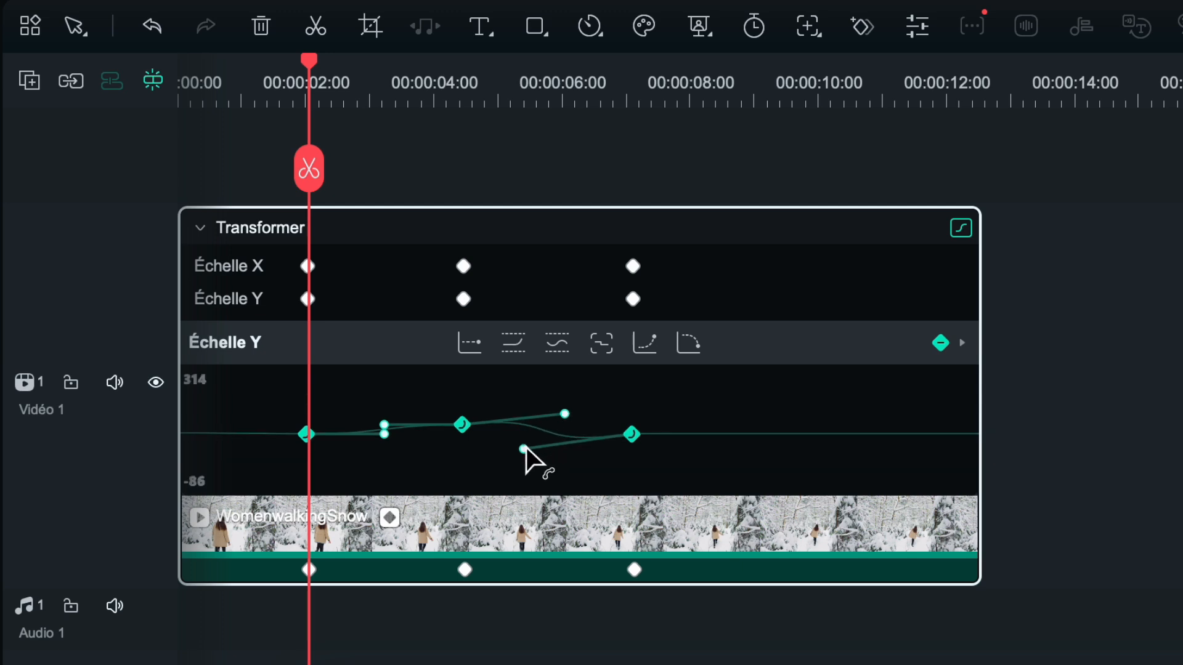
{"action": "left_click_drag", "start_coordinate": [384, 434], "coordinate": [372, 409]}
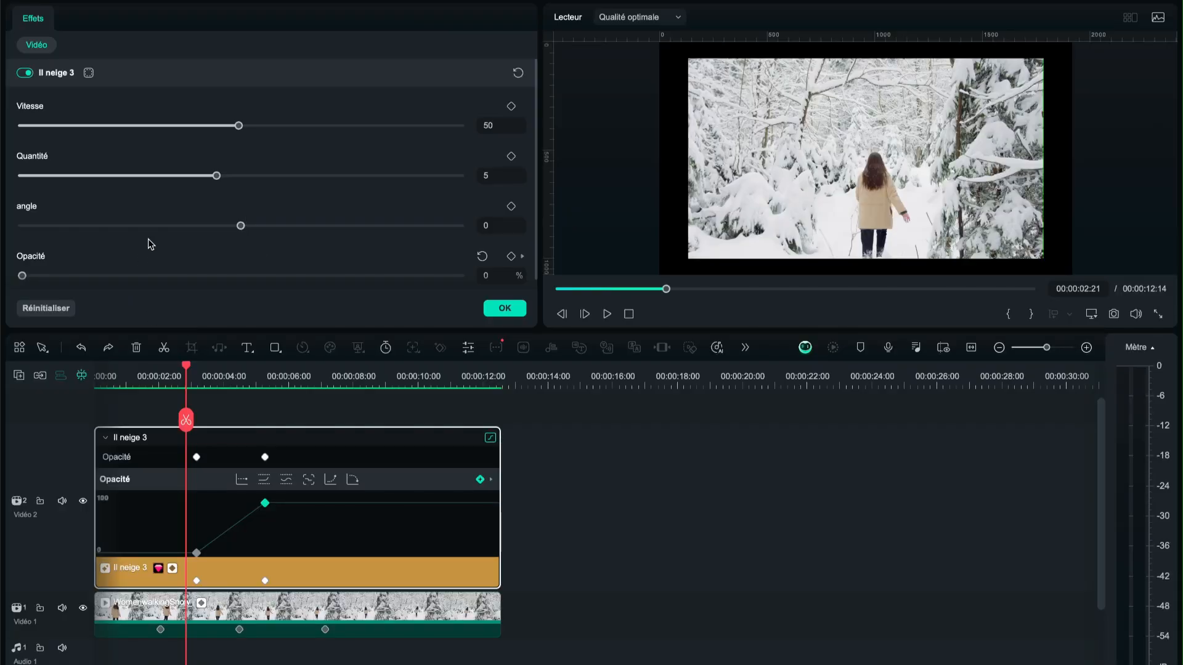
- Raise the Il neige 3 effect's opacity at 00:00:02:21 to add a keyframe, and play the preview from 00:00:04:06
{"action": "scroll", "coordinate": [148, 239], "scroll_direction": "down", "scroll_amount": 1}
{"action": "left_click_drag", "start_coordinate": [23, 267], "coordinate": [144, 268]}
{"action": "left_click_drag", "start_coordinate": [186, 368], "coordinate": [232, 369]}
{"action": "left_click", "coordinate": [266, 503]}
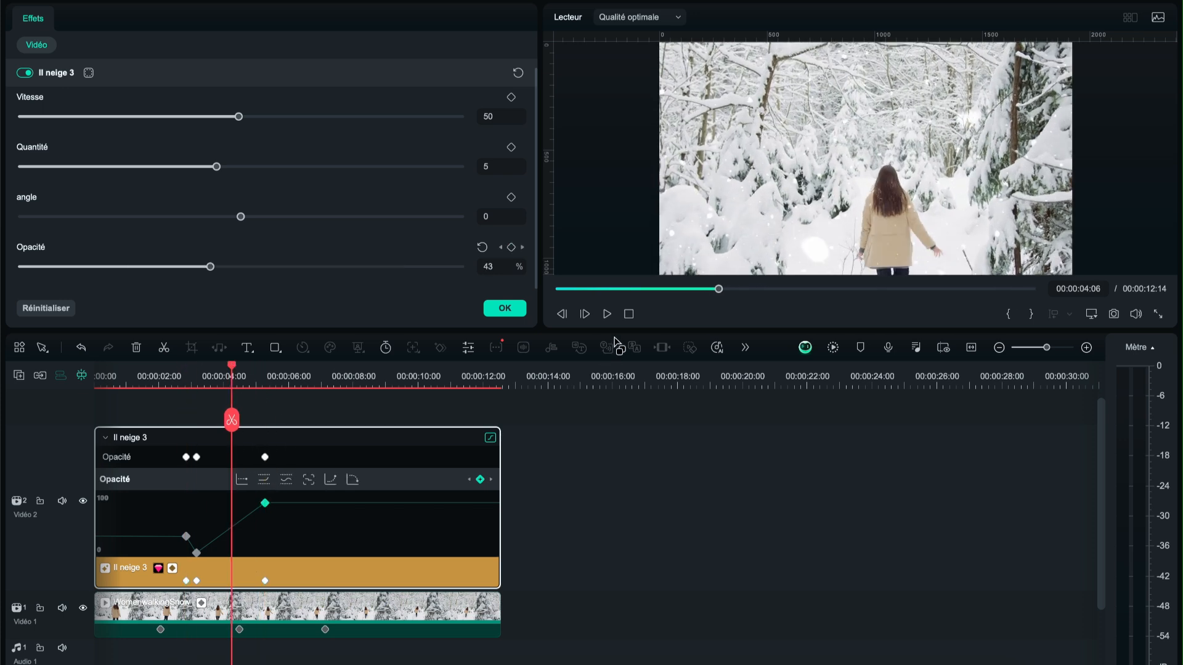
{"action": "left_click", "coordinate": [606, 313]}
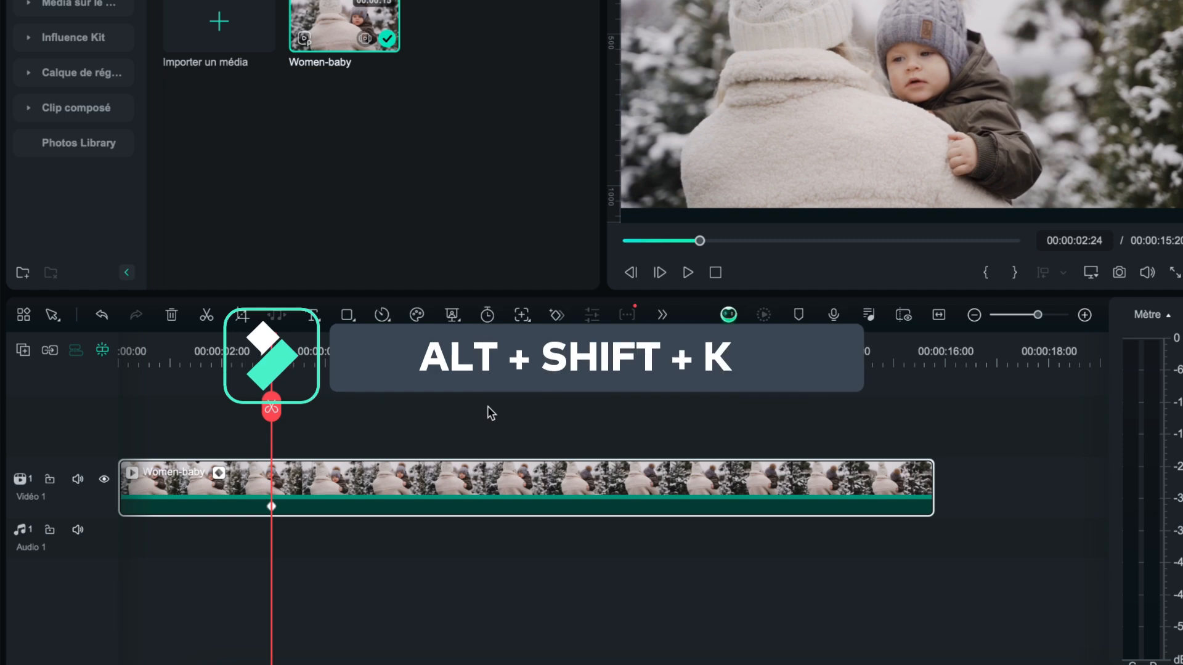
- Toggle the Women-baby clip's keyframe tracks and add a keyframe for all properties at 00:00:05:02
{"action": "key", "text": "alt+shift+k"}
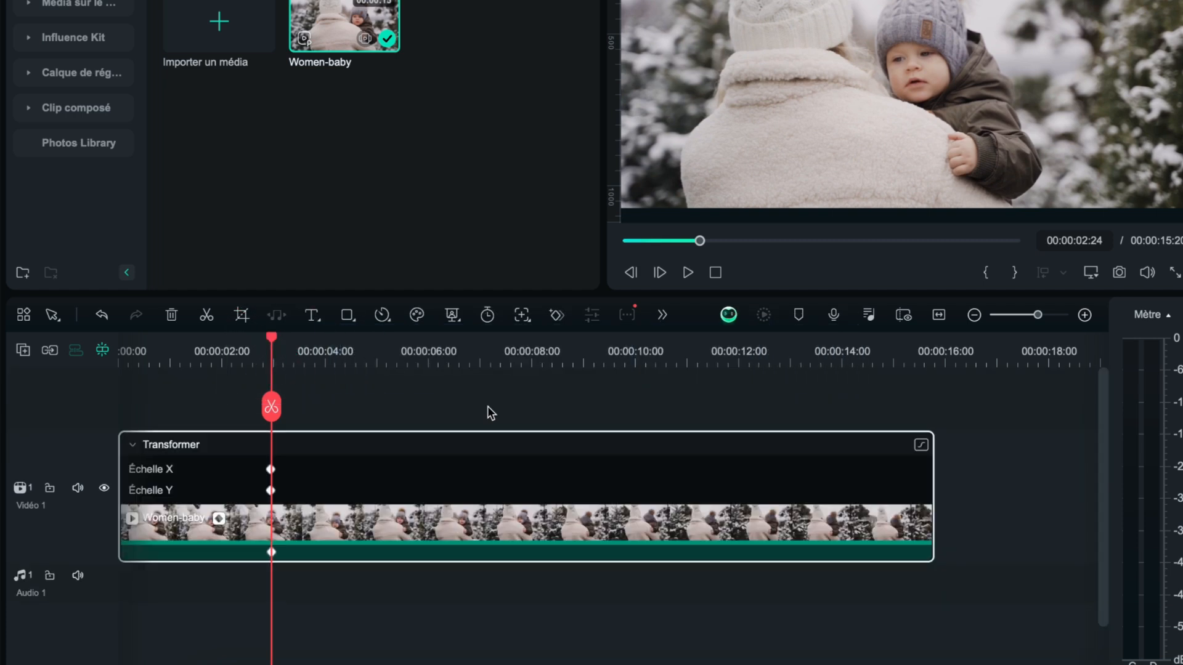
{"action": "key", "text": "alt+shift+k"}
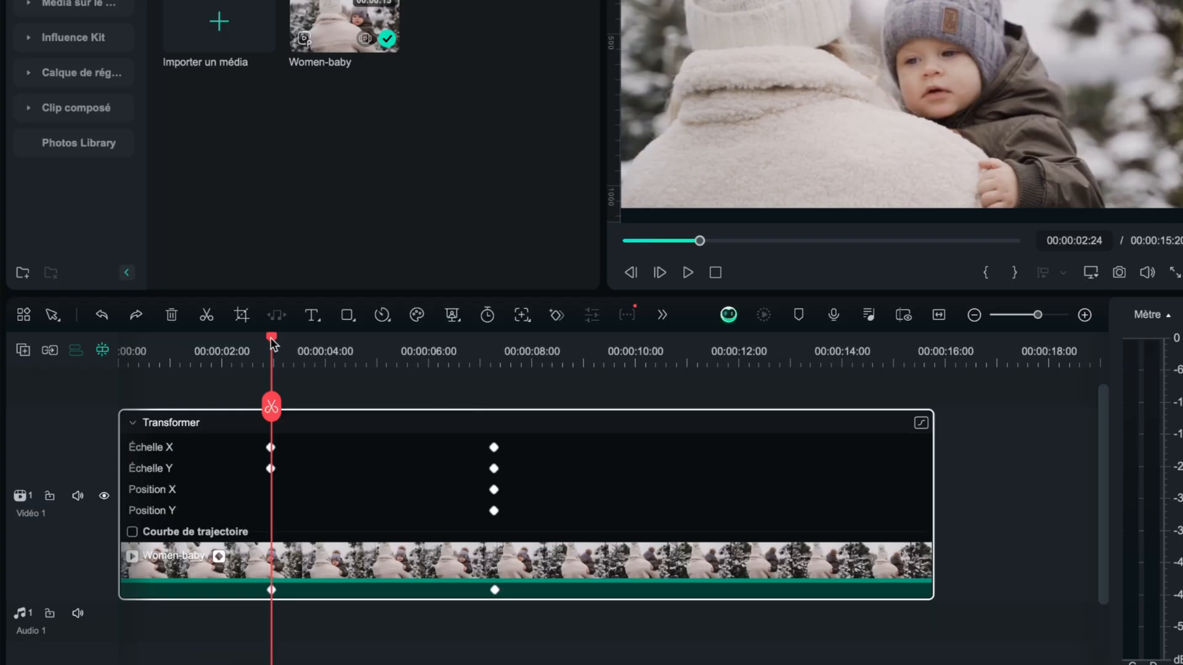
{"action": "left_click_drag", "start_coordinate": [273, 345], "coordinate": [381, 348]}
{"action": "key", "text": "alt+k"}
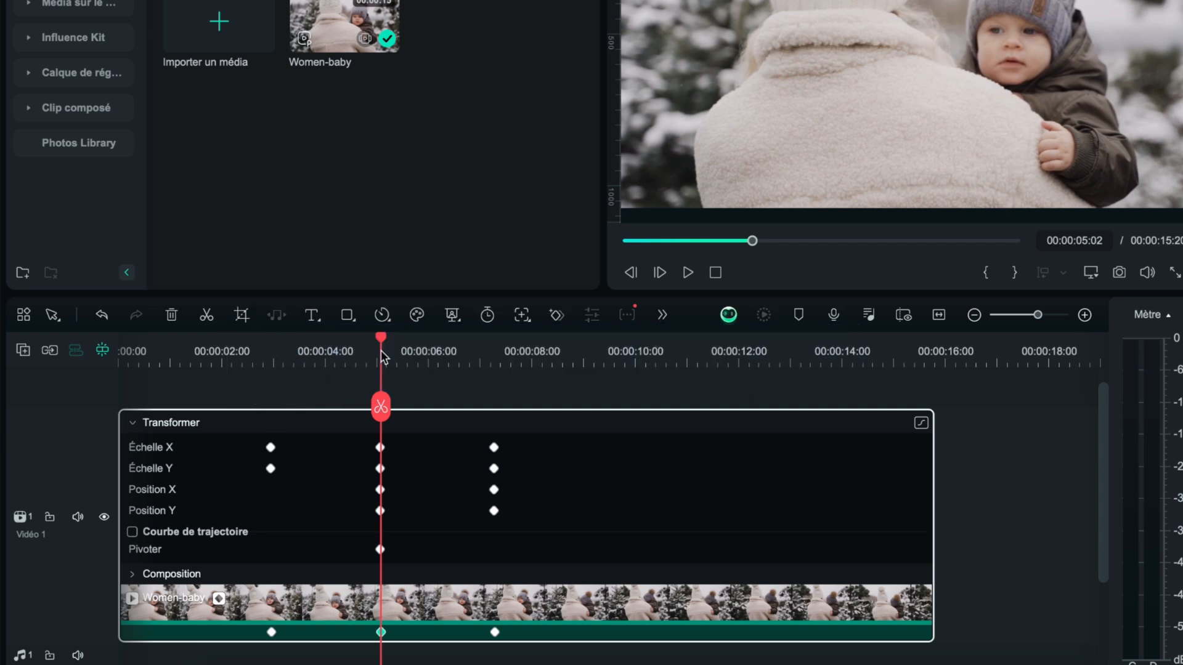
- Jump to the clip's next keyframe and step back through the previous ones
{"action": "key", "text": "shift+k"}
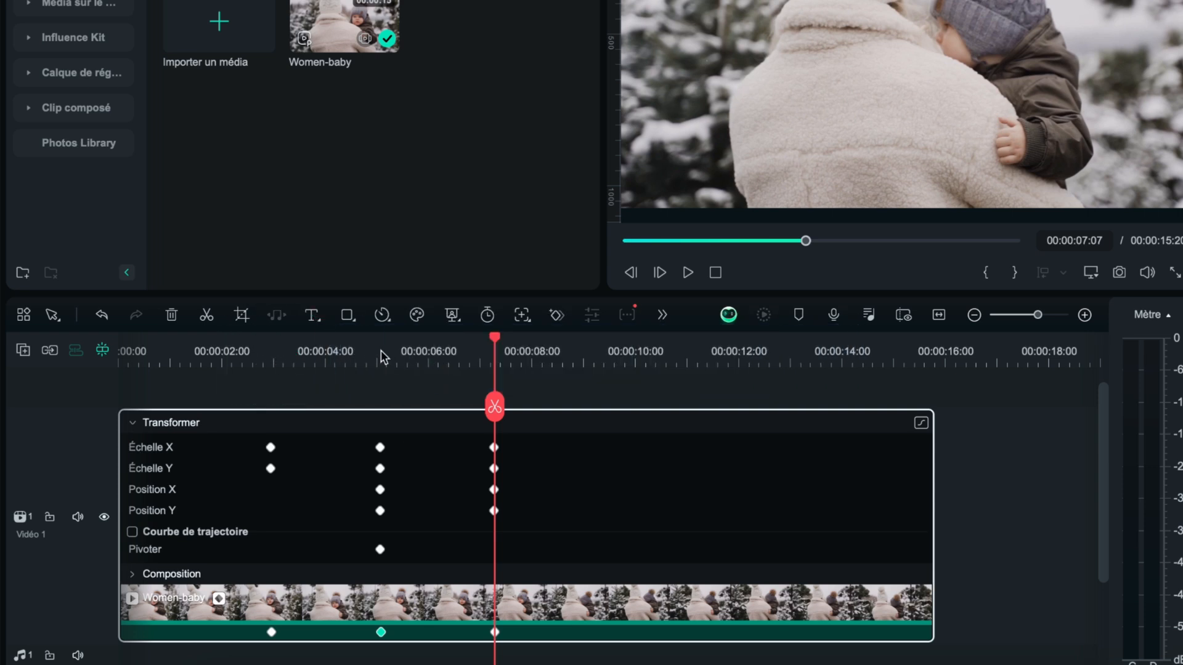
{"action": "key", "text": "shift+bracketleft"}
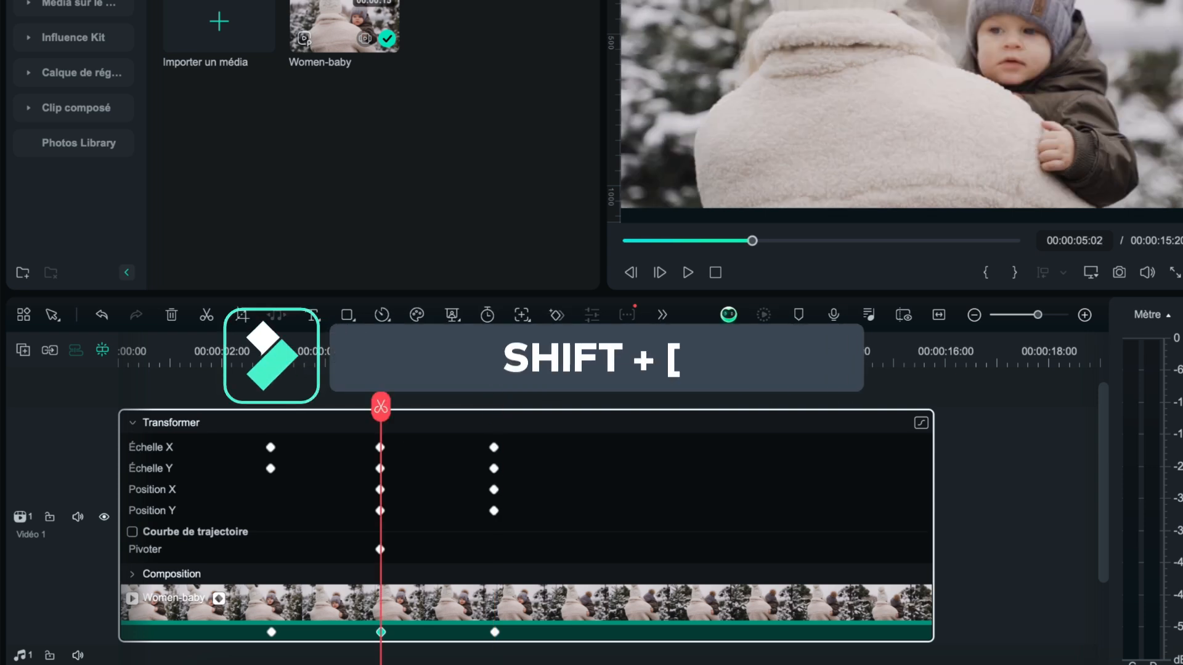
{"action": "key", "text": "shift+bracketleft"}
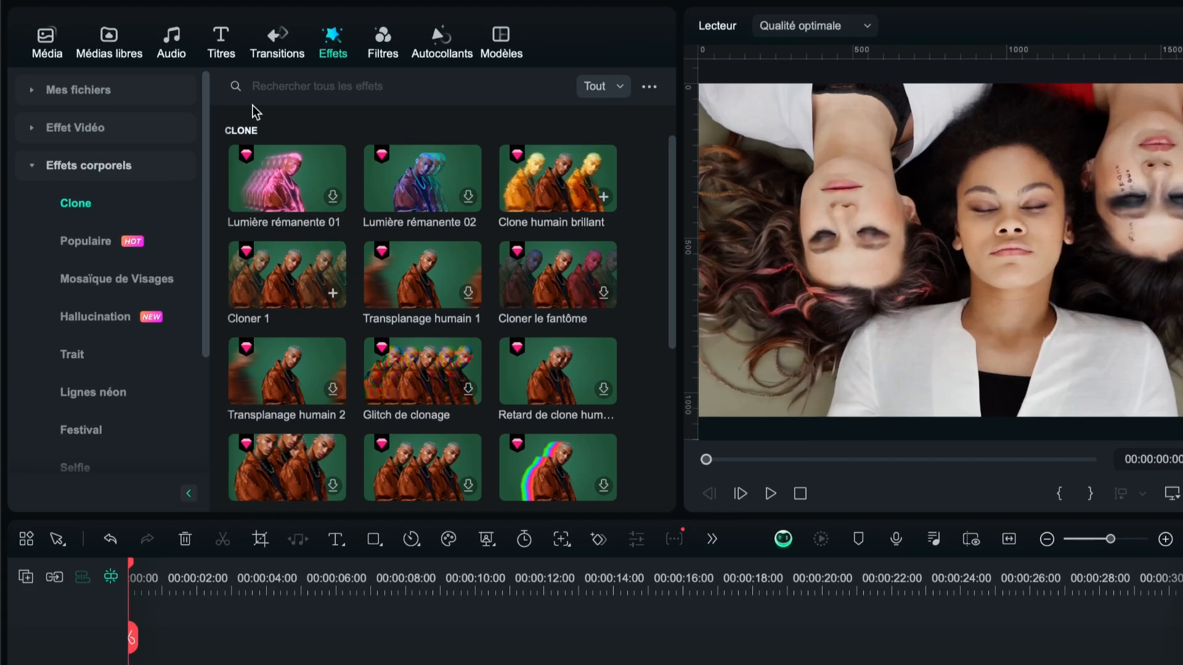
- Apply the Mosaïque de pastels AI effect from Mosaïque de Visages to the three-women clip and open its effect settings
{"action": "left_click", "coordinate": [130, 285]}
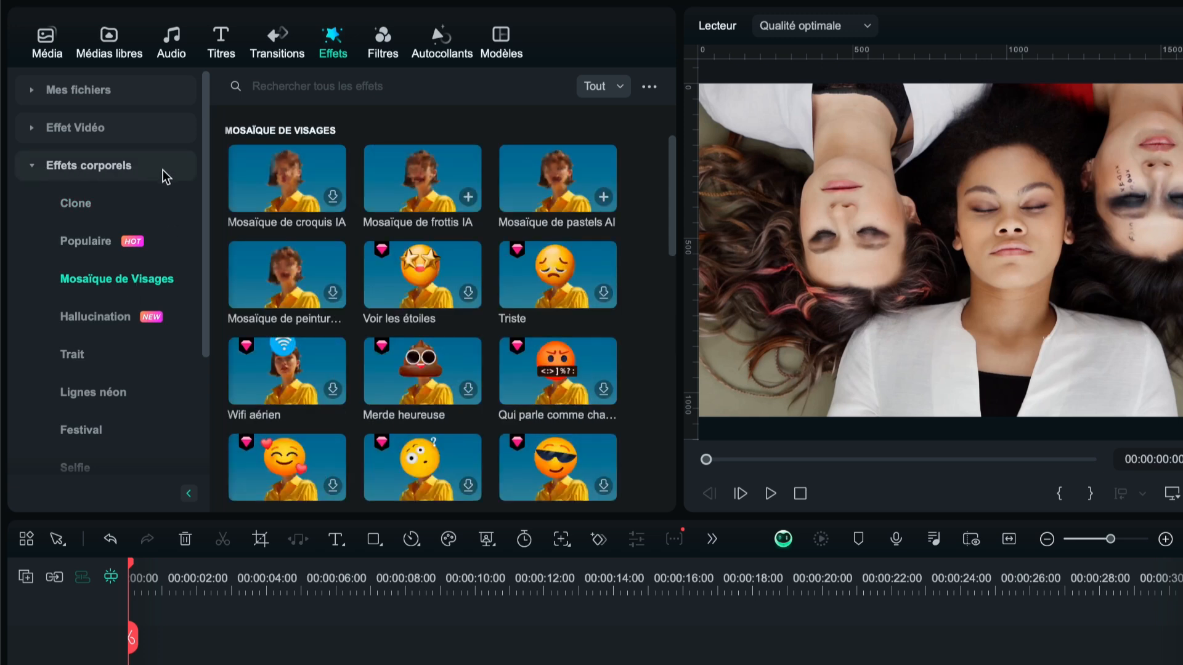
{"action": "left_click_drag", "start_coordinate": [671, 190], "coordinate": [667, 153]}
{"action": "left_click_drag", "start_coordinate": [545, 188], "coordinate": [410, 664]}
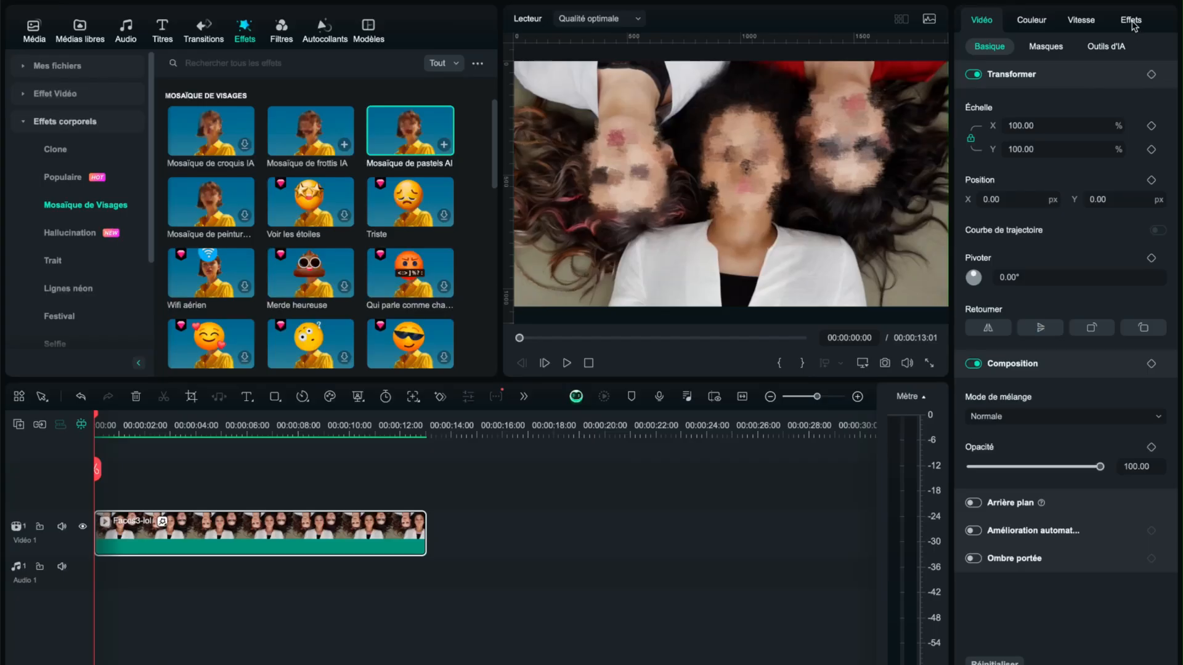
{"action": "left_click", "coordinate": [1132, 26]}
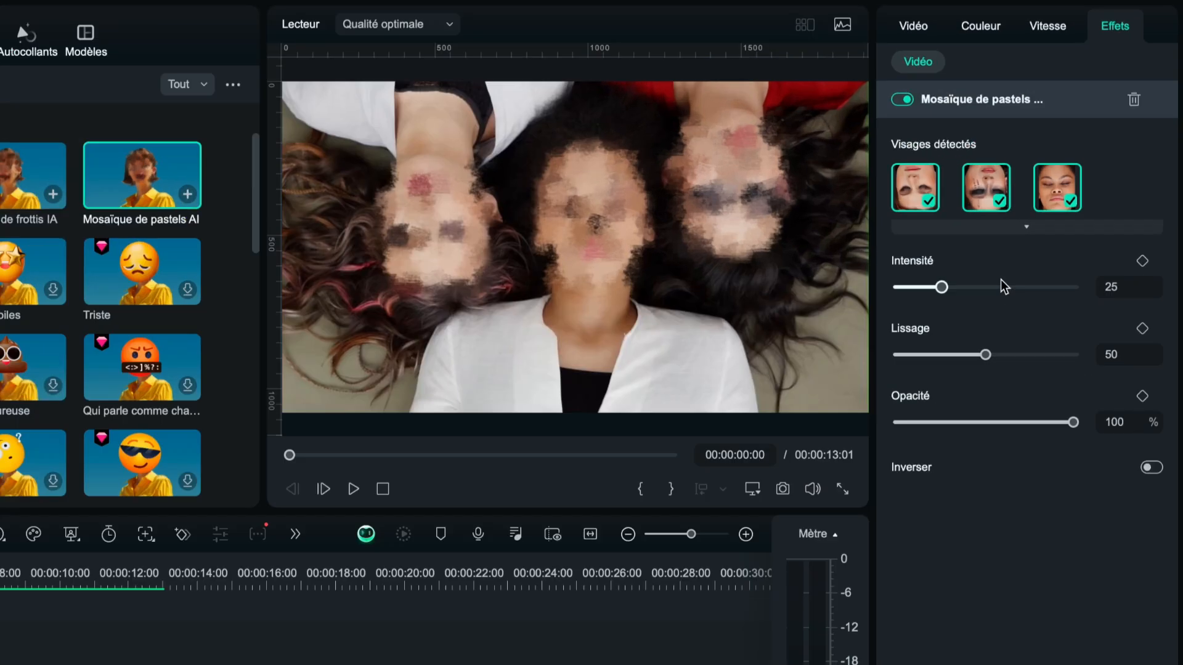
- Exclude all three detected faces from the mosaic effect and include them again one by one
{"action": "left_click", "coordinate": [993, 149]}
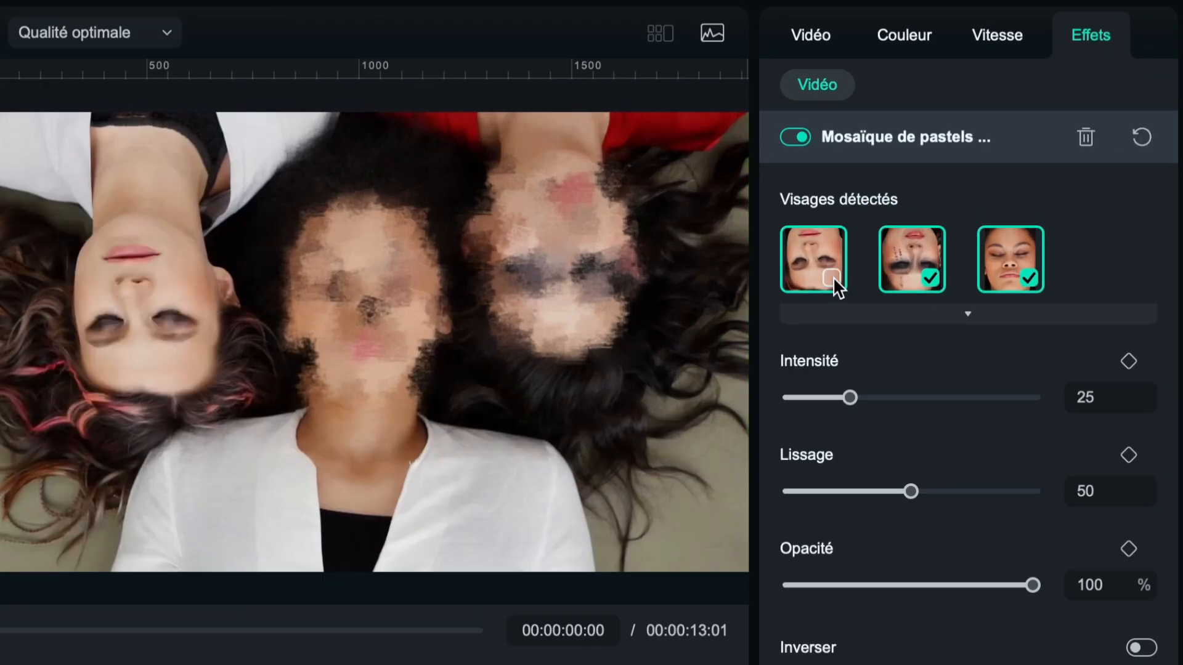
{"action": "left_click", "coordinate": [1028, 279]}
{"action": "left_click", "coordinate": [929, 278]}
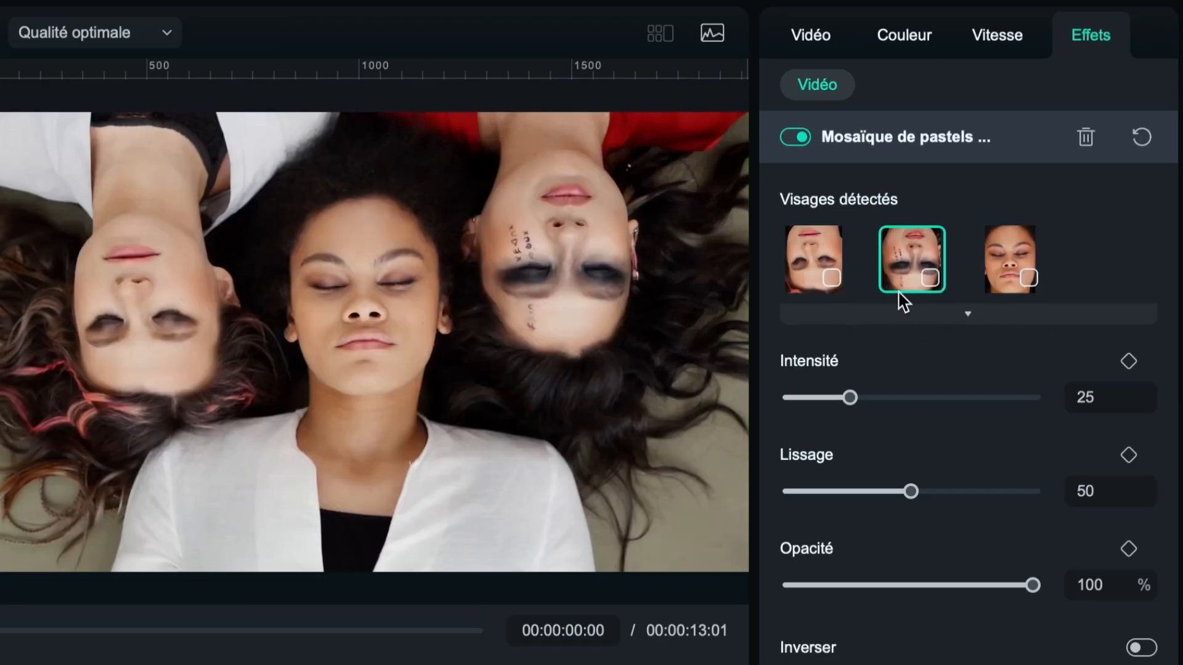
{"action": "left_click", "coordinate": [829, 267]}
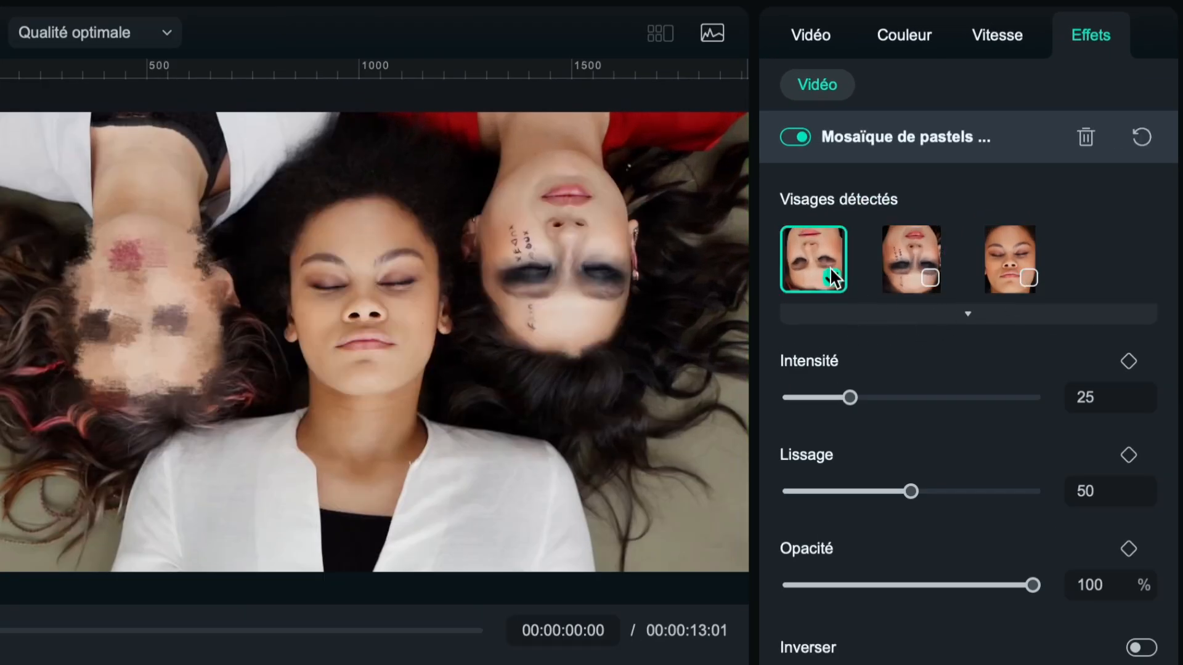
{"action": "left_click", "coordinate": [1027, 277]}
{"action": "left_click", "coordinate": [929, 277]}
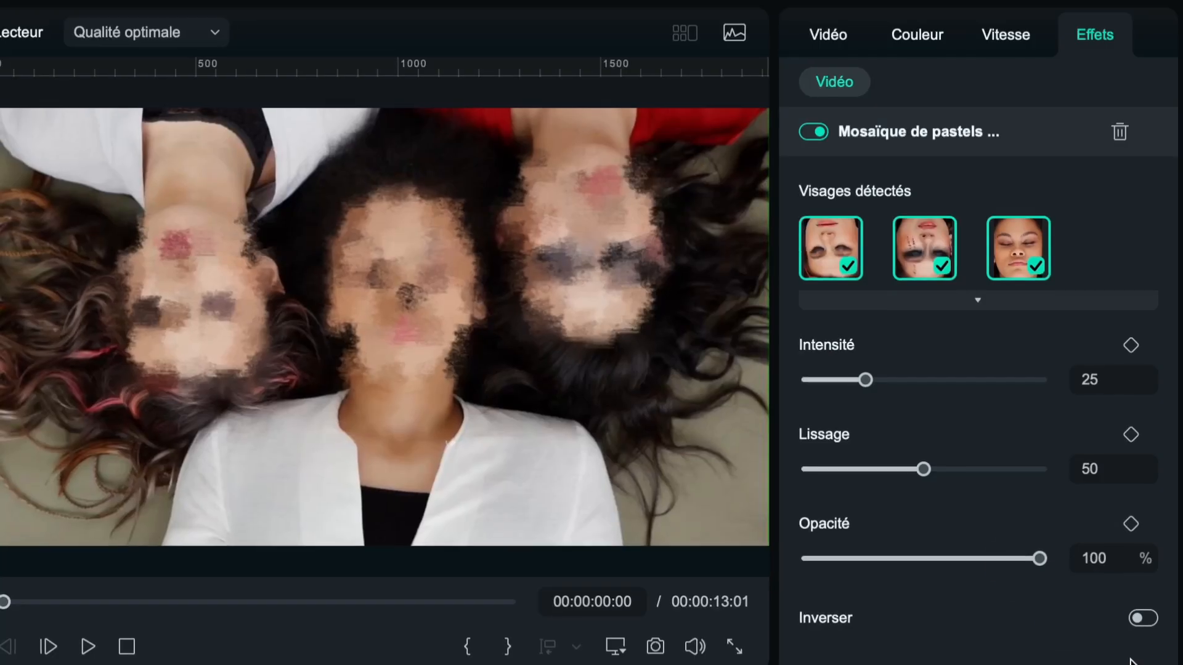
- Invert the mosaic effect so it covers everything except the faces, and play the preview
{"action": "left_click", "coordinate": [1143, 618]}
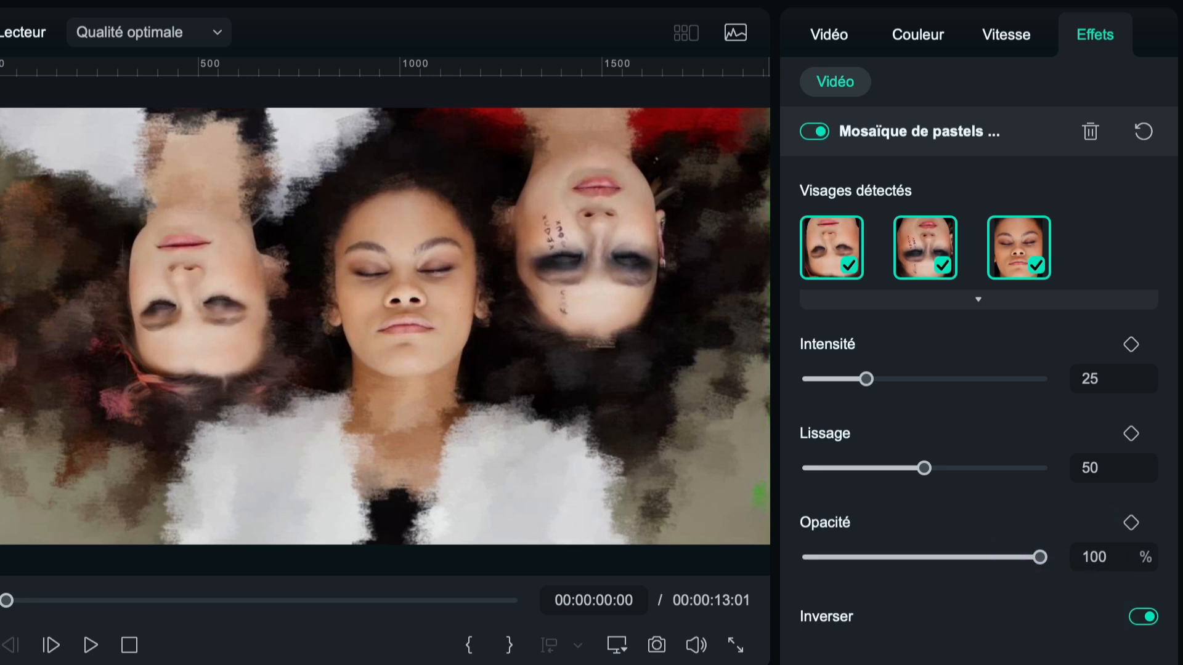
{"action": "left_click", "coordinate": [91, 645]}
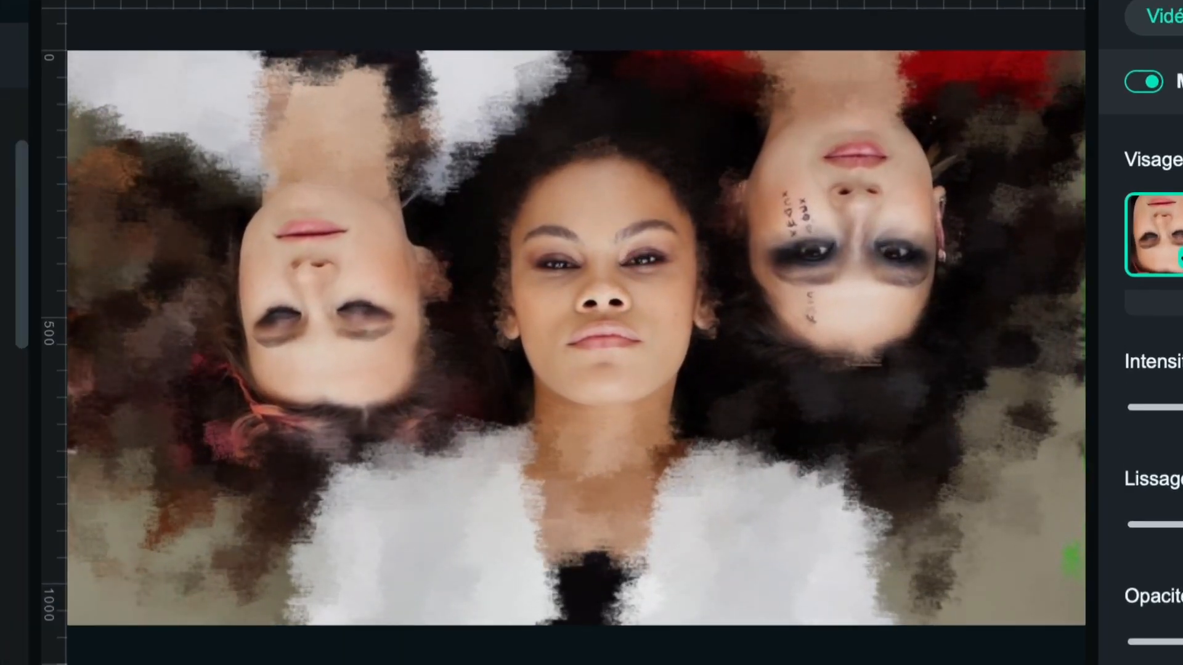